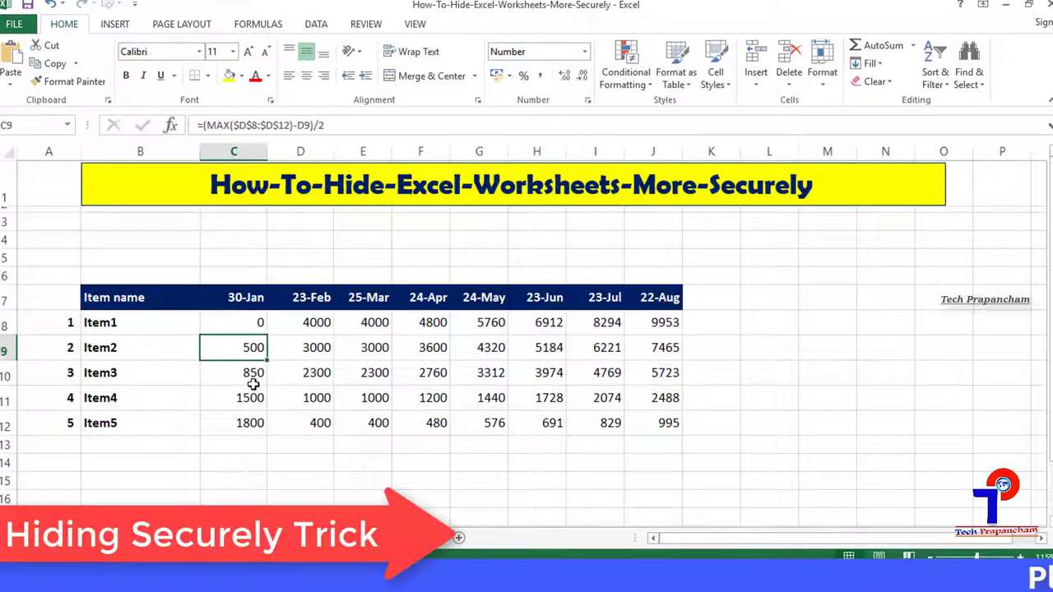
Hide Sheet3 from its tab menu.
left_click(298, 384)
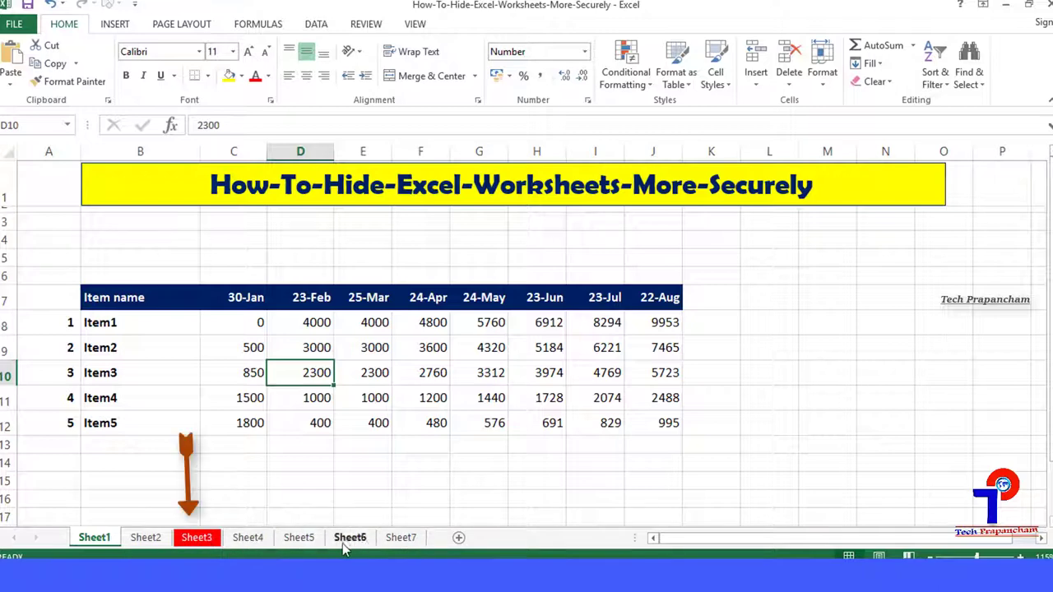
right_click(204, 544)
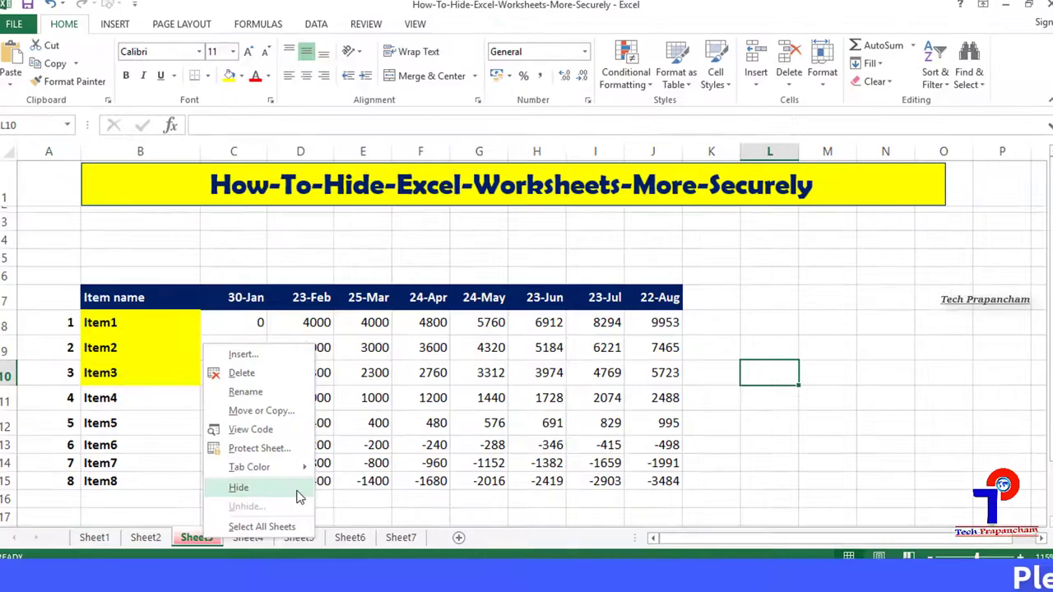
left_click(298, 492)
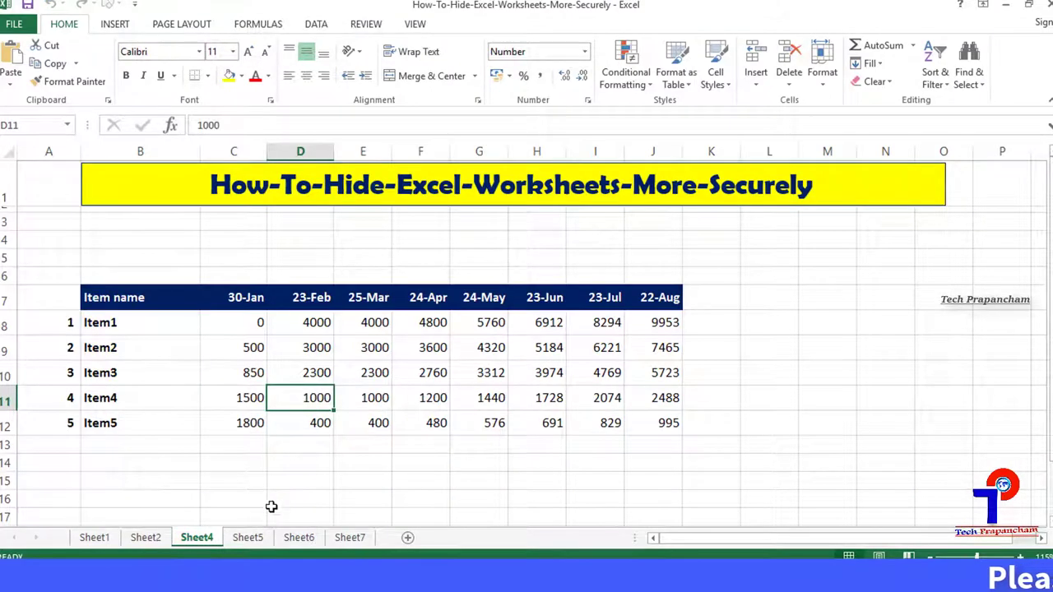
Group Sheet5, Sheet6 and Sheet7 and hide them together, leaving Sheet4 active.
left_click(249, 537)
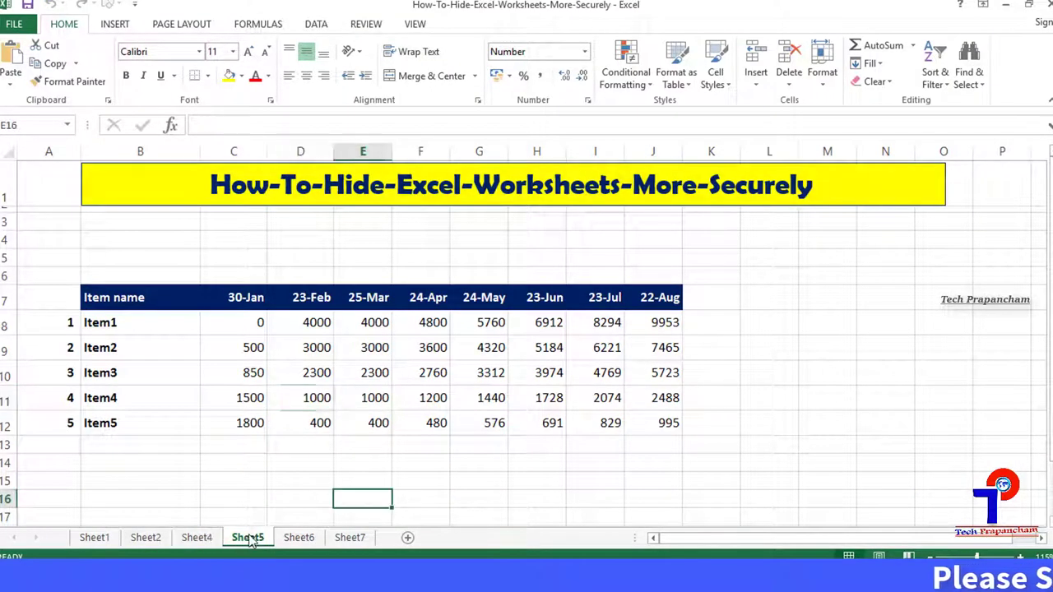
left_click(304, 538, "ctrl")
left_click(350, 537, "ctrl")
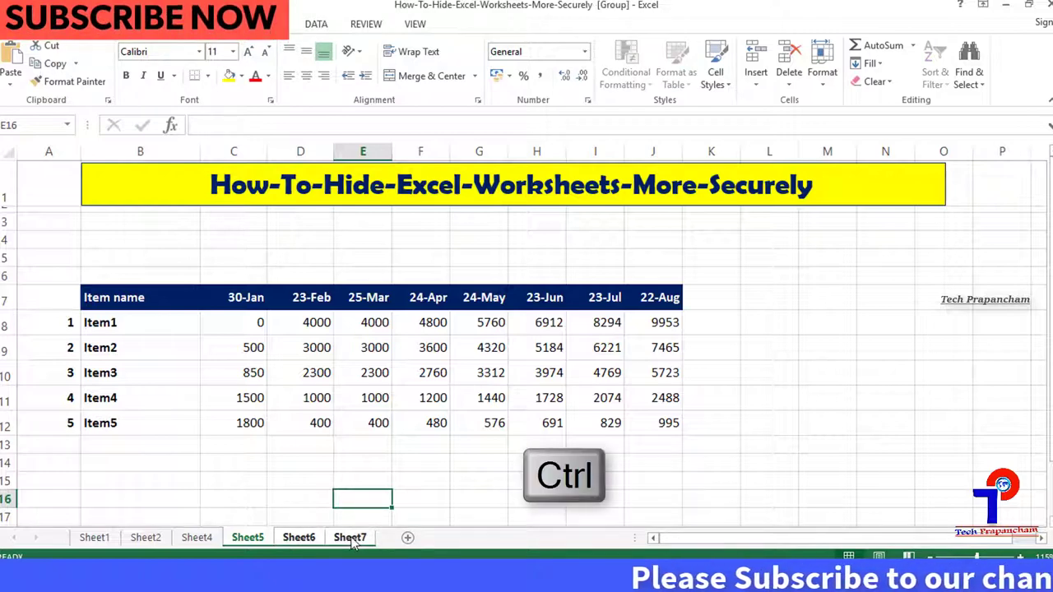
right_click(352, 539)
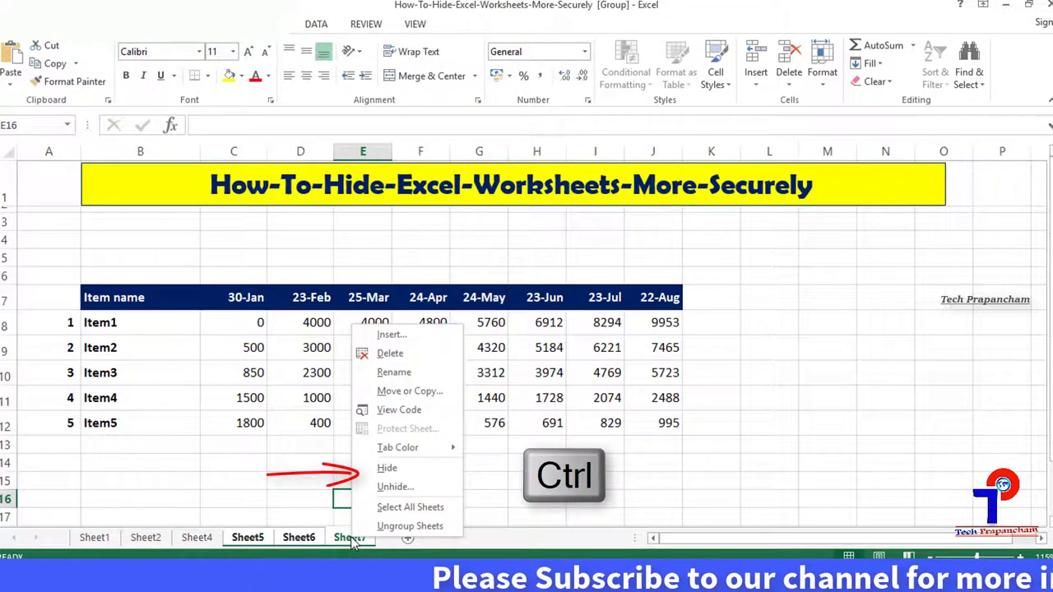
left_click(386, 468)
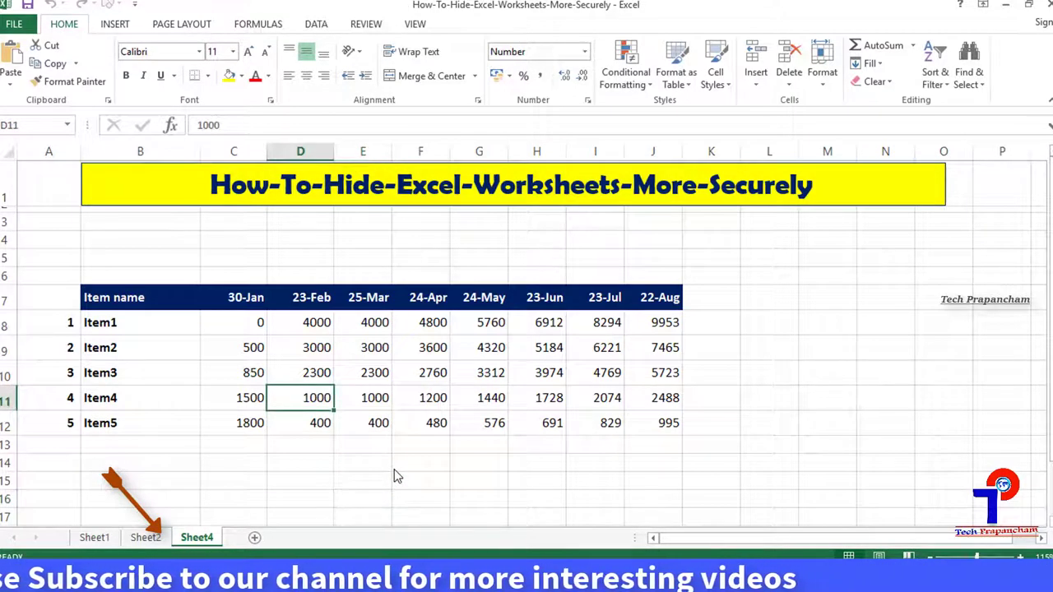
left_click(395, 463)
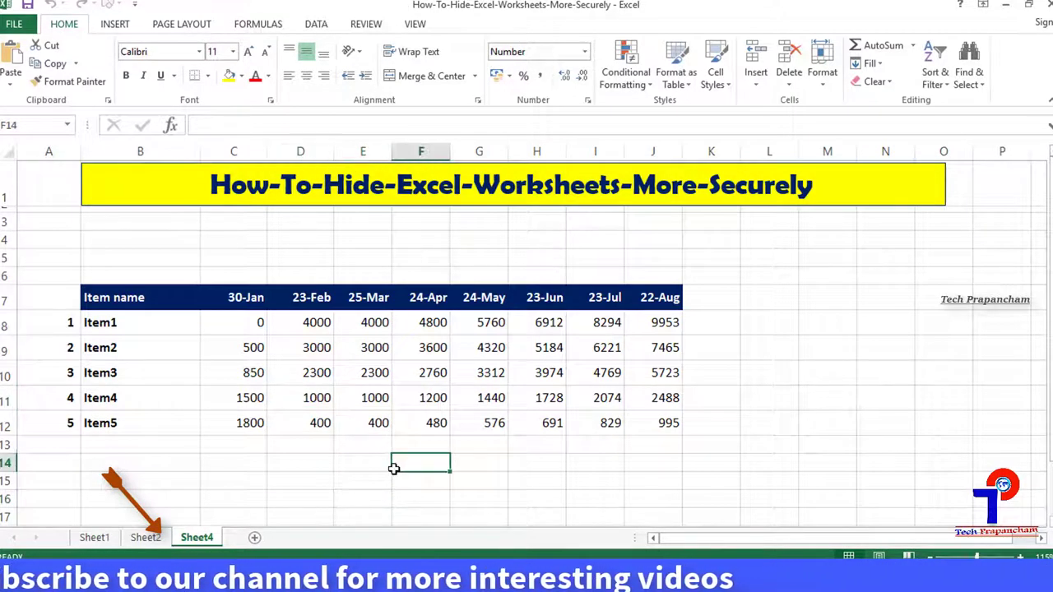
Unhide Sheet5 through the Unhide dialog.
right_click(162, 539)
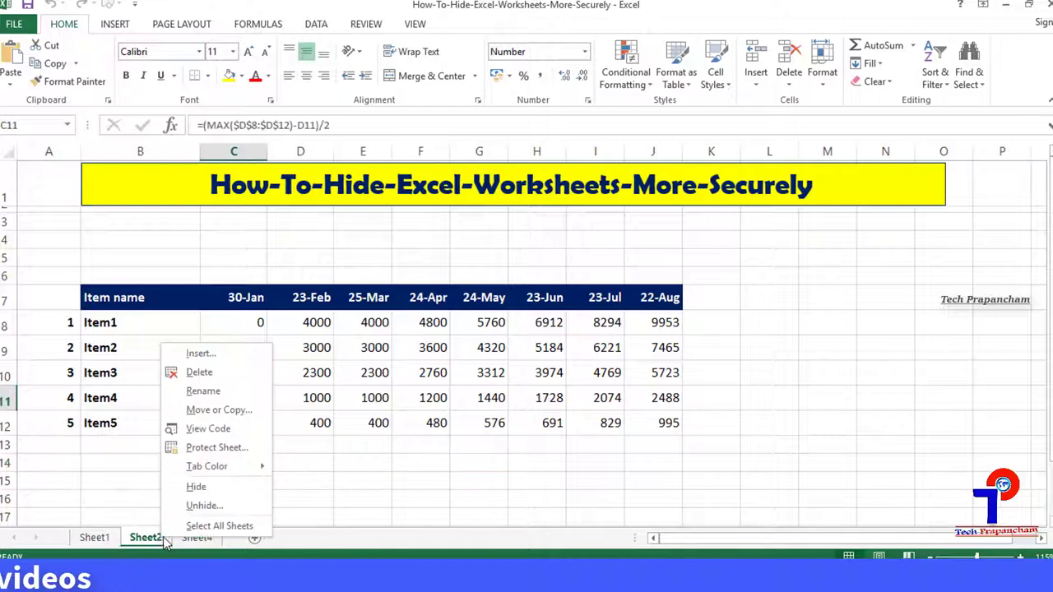
left_click(254, 507)
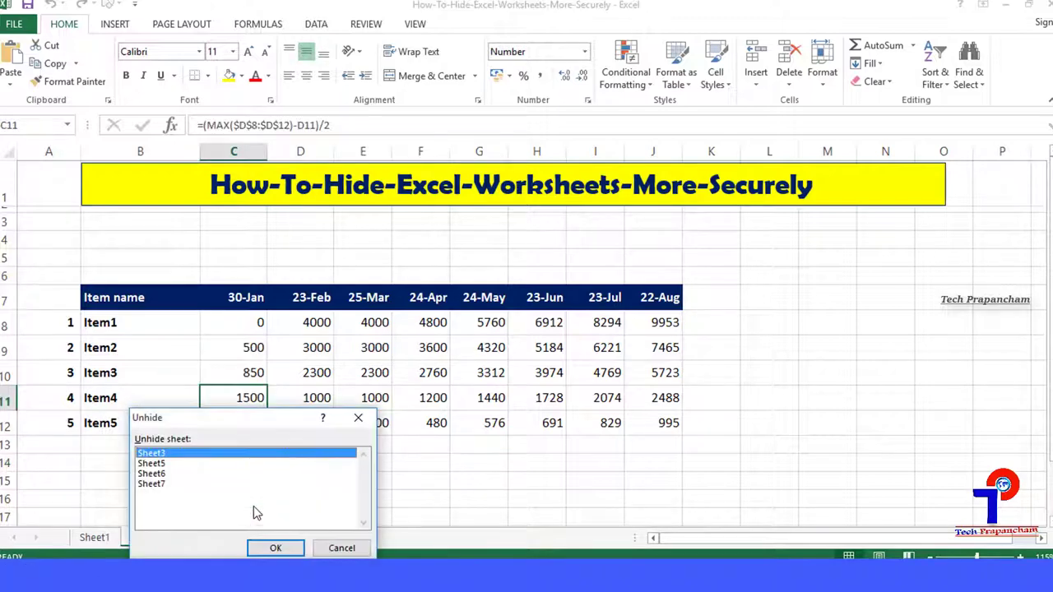
left_click_drag(231, 428, 349, 395)
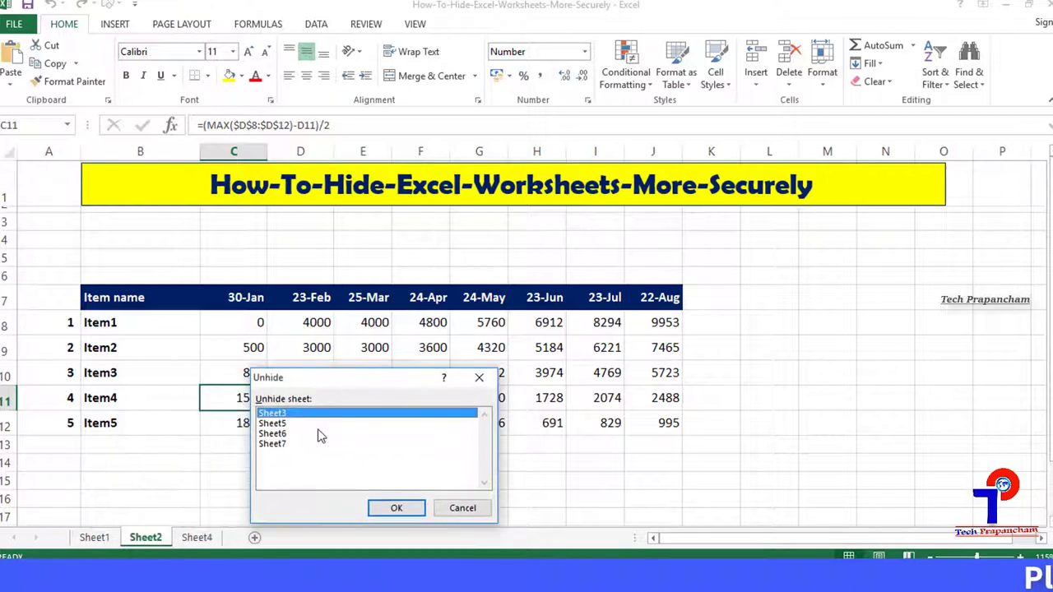
left_click(297, 424)
left_click(390, 509)
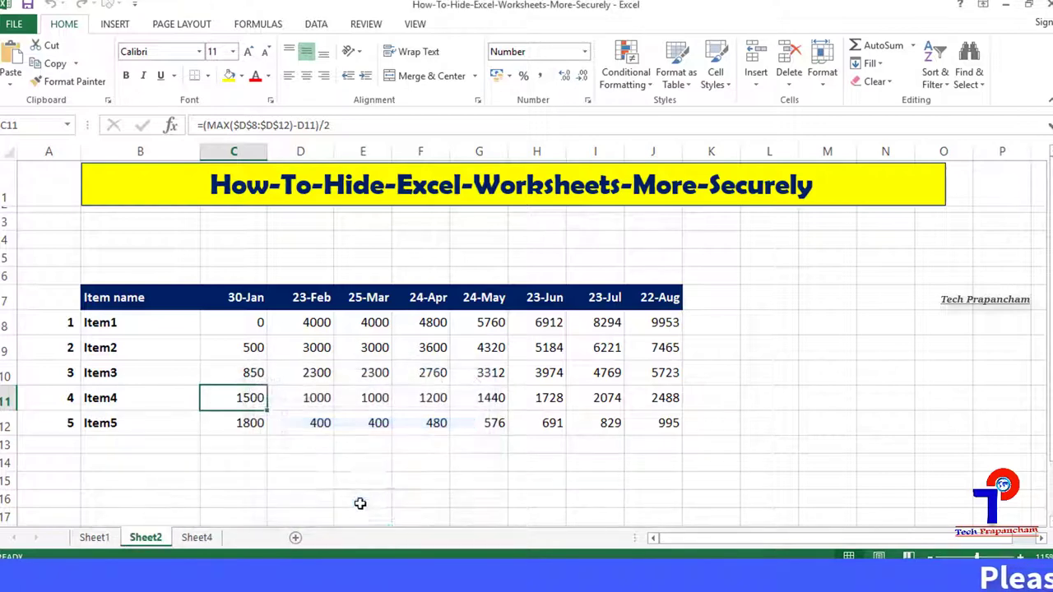
Unhide Sheet7 the same way, then return to Sheet1 by way of Sheet2.
right_click(257, 537)
left_click(292, 508)
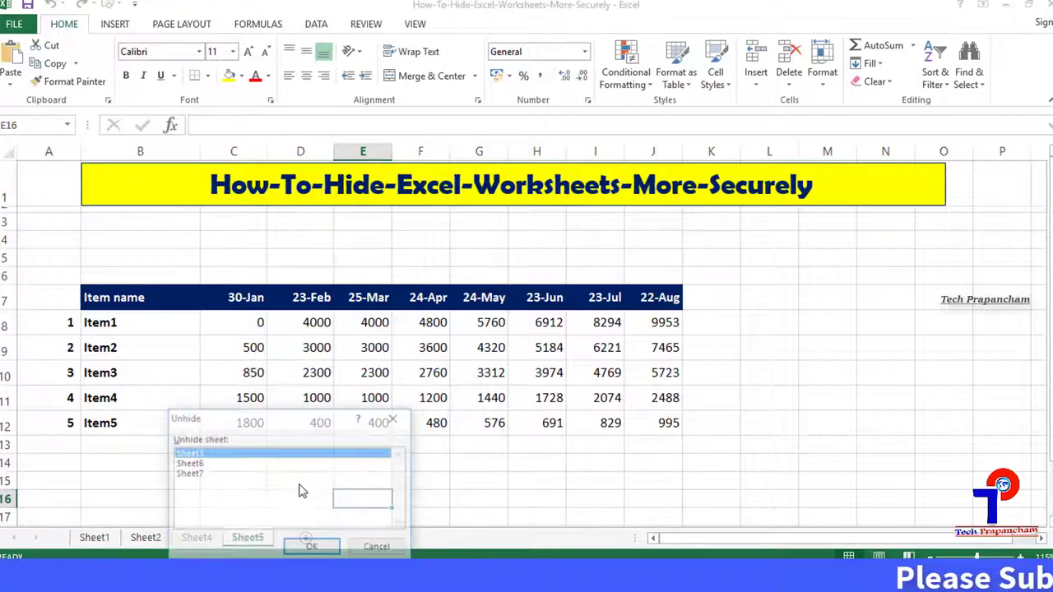
left_click(264, 464)
left_click(266, 474)
left_click(311, 543)
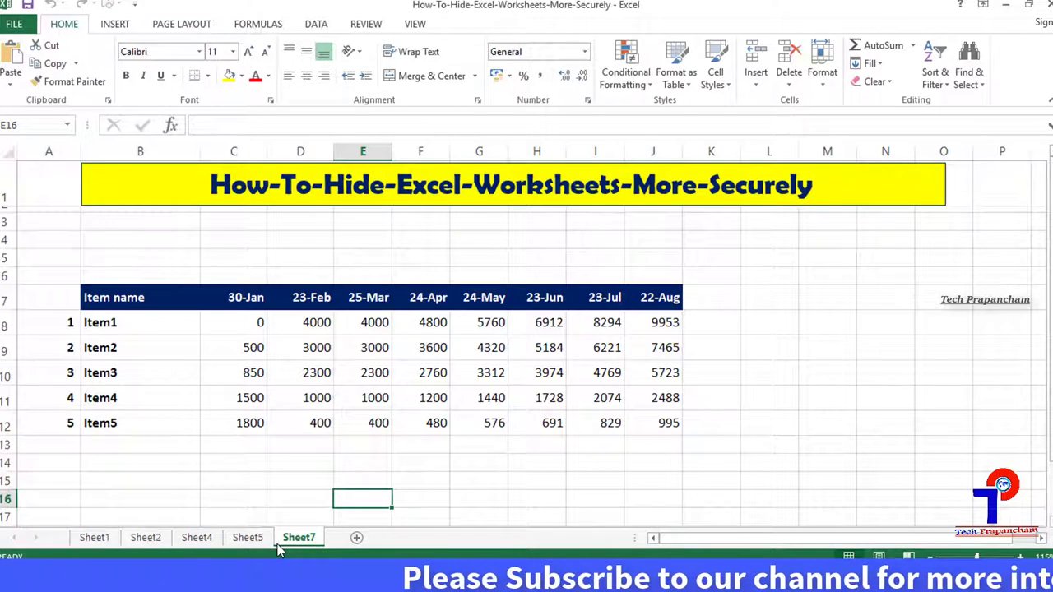
left_click(145, 537)
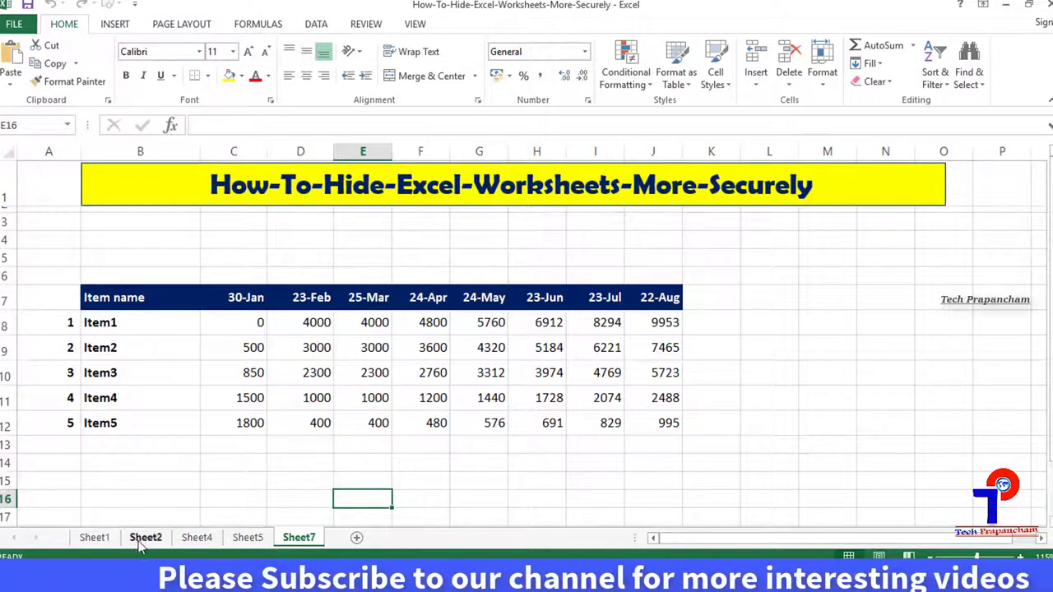
left_click(94, 538)
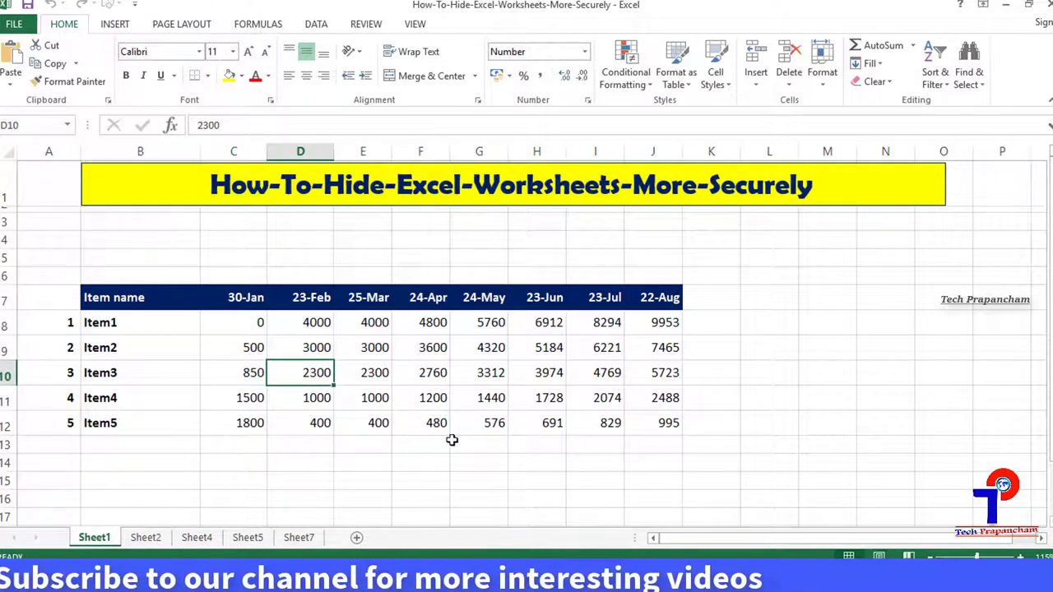
Check that only Sheet3 and Sheet6 remain in the Unhide list, then cancel without restoring any.
right_click(298, 539)
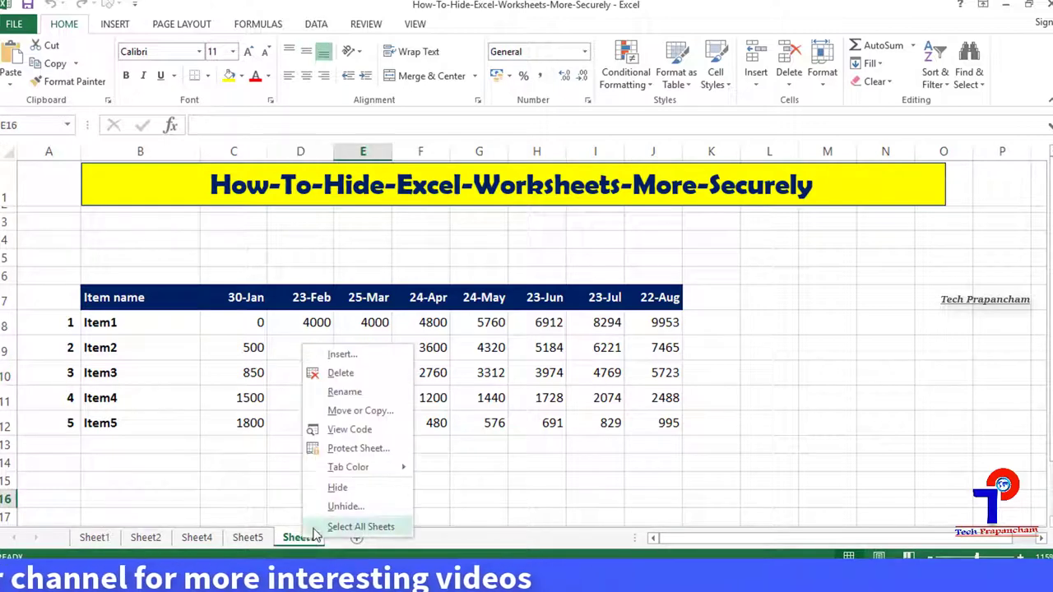
left_click(339, 506)
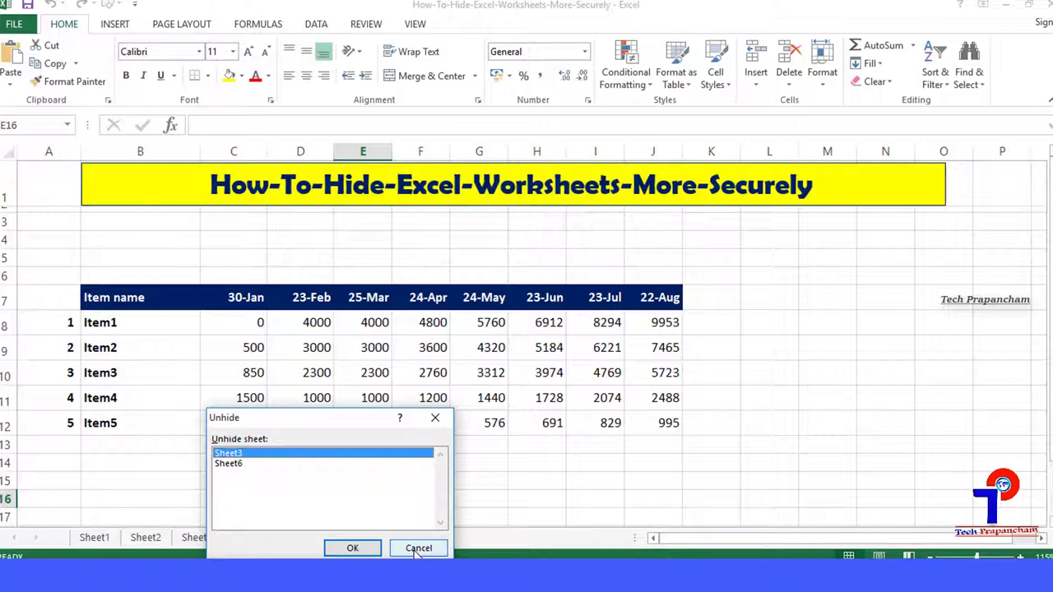
left_click(417, 549)
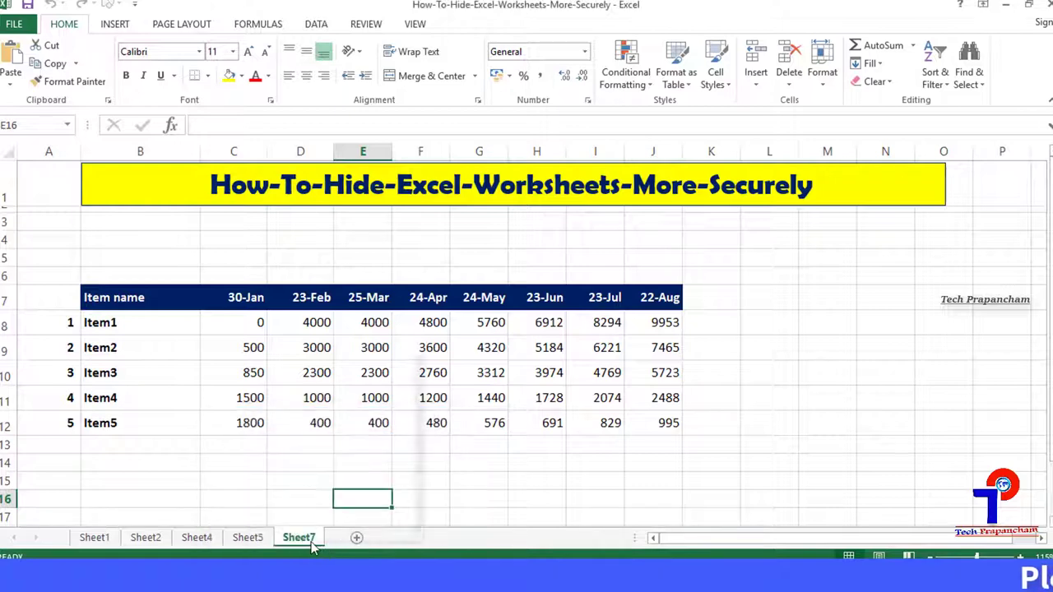
right_click(314, 548)
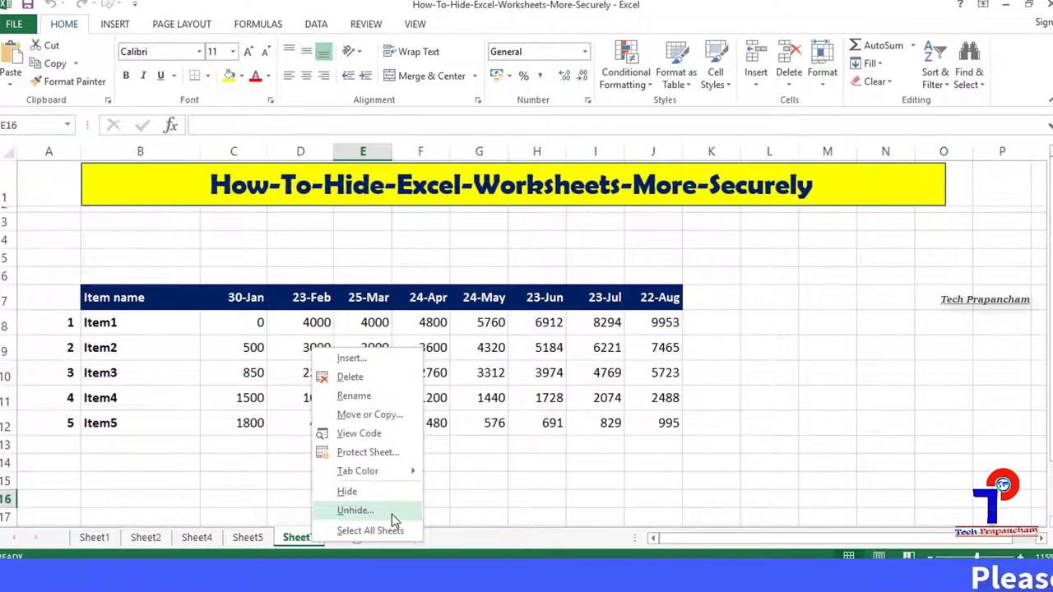
left_click(467, 515)
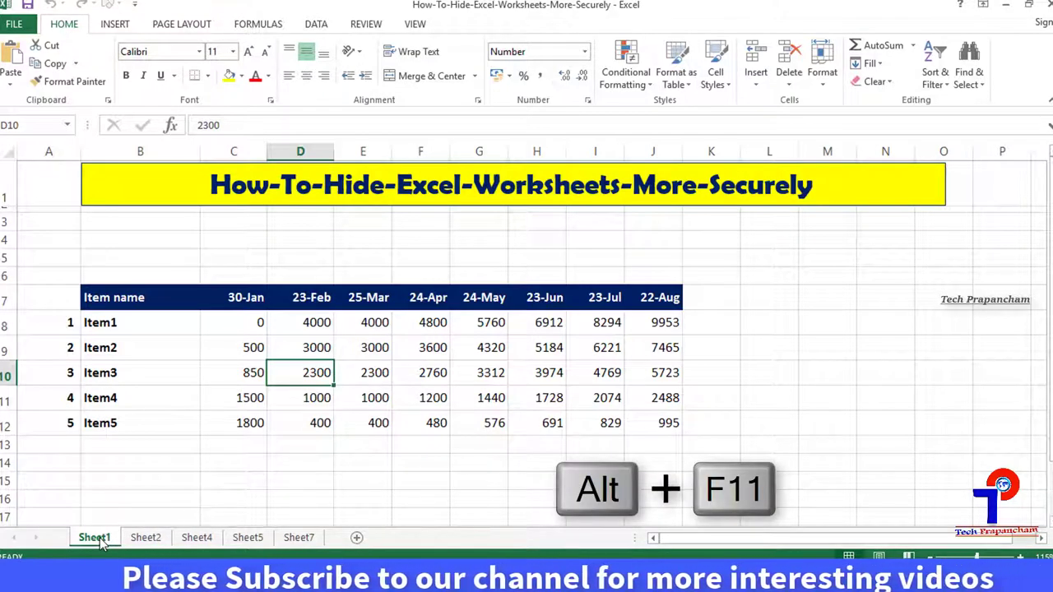
Open Sheet1's code window in the VBA editor with View Code from its tab menu.
right_click(100, 538)
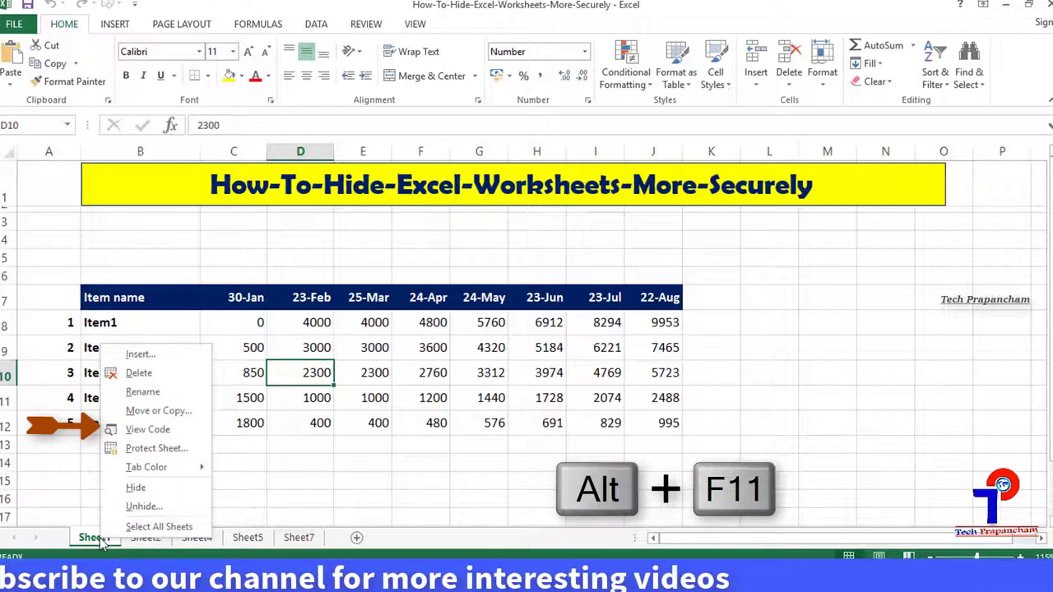
left_click(201, 431)
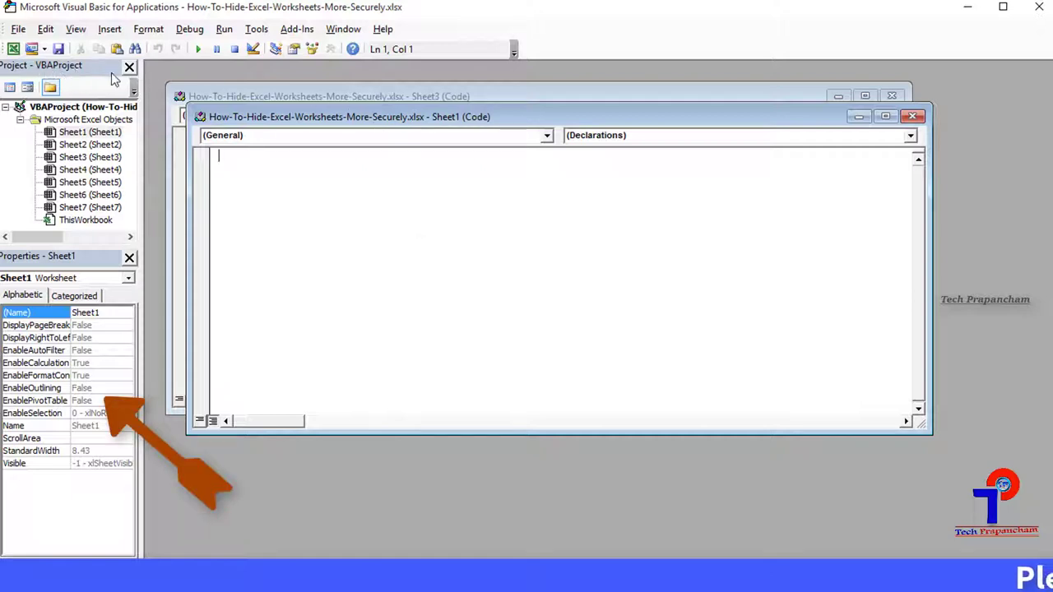
Close Sheet1's code window, widen the Project and Properties panes, and select the Visible property.
left_click(913, 116)
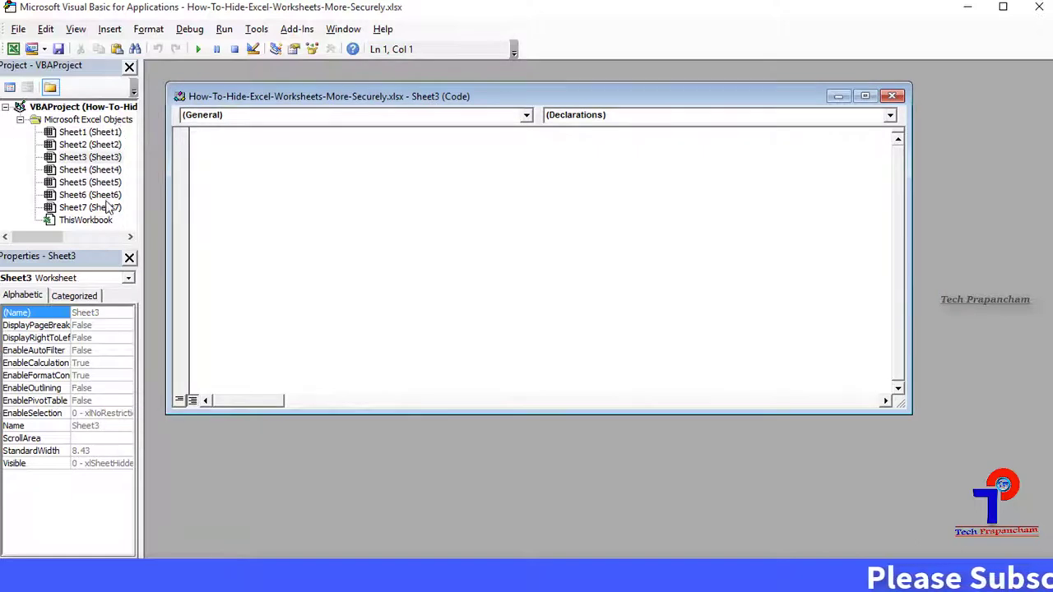
left_click(100, 133)
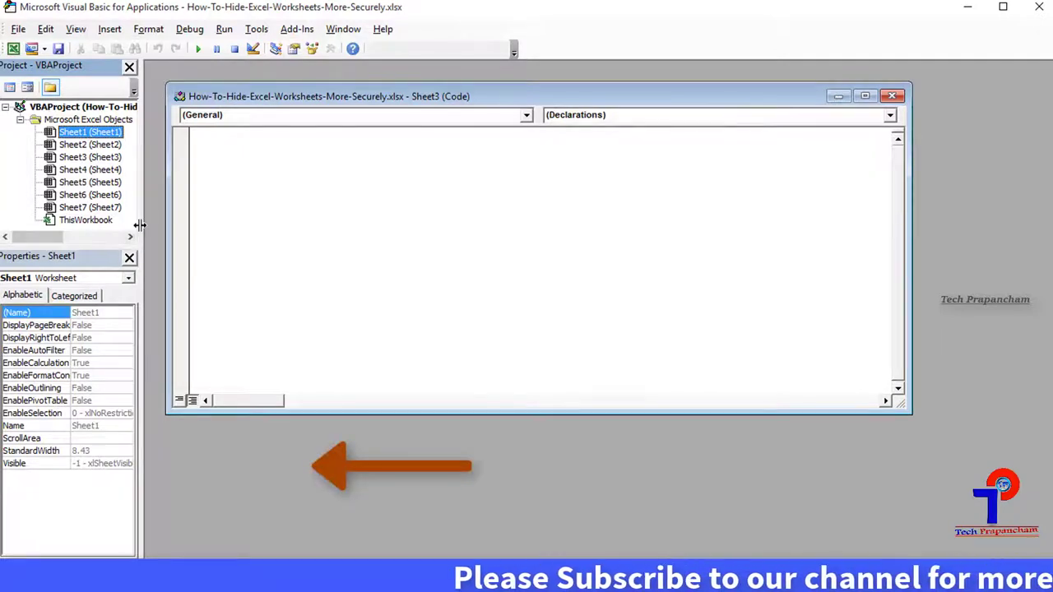
left_click_drag(140, 224, 314, 234)
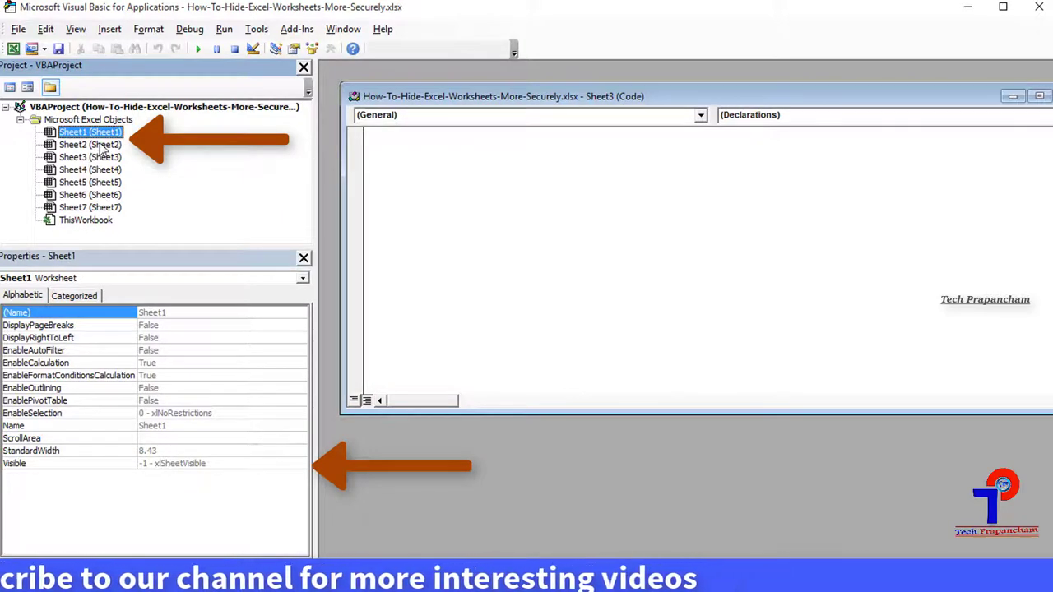
left_click(179, 466)
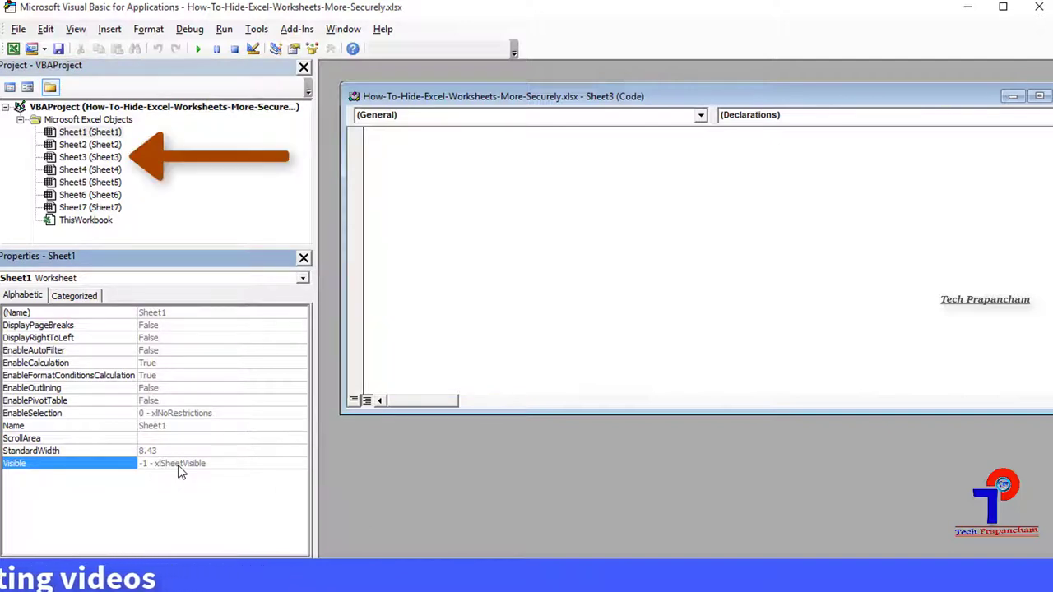
Set Visible to 2 - xlSheetVeryHidden for Sheet3, then minimize the VBA editor to return to Excel.
left_click(90, 132)
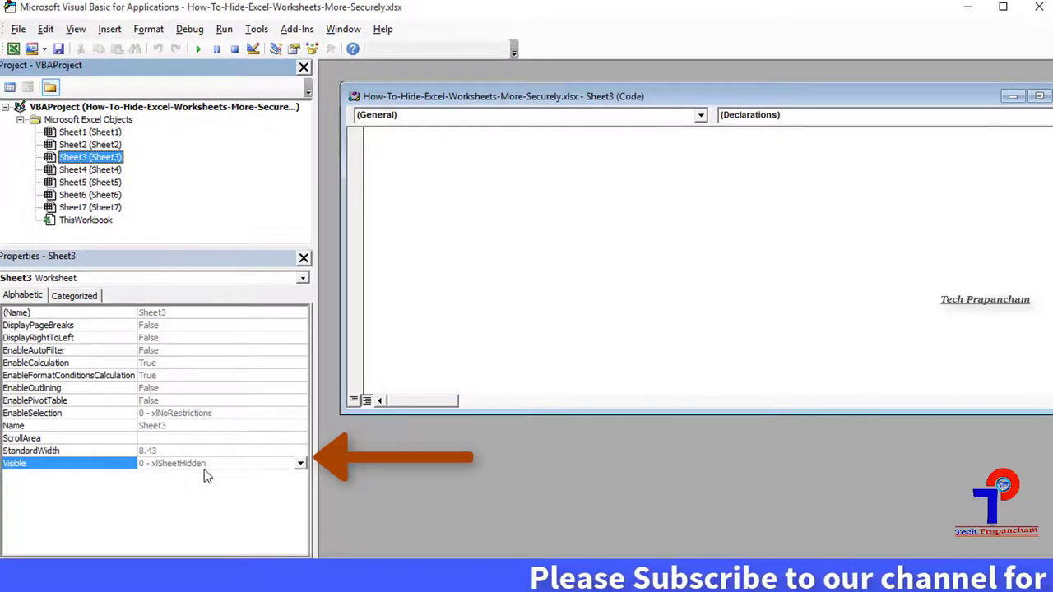
left_click(301, 466)
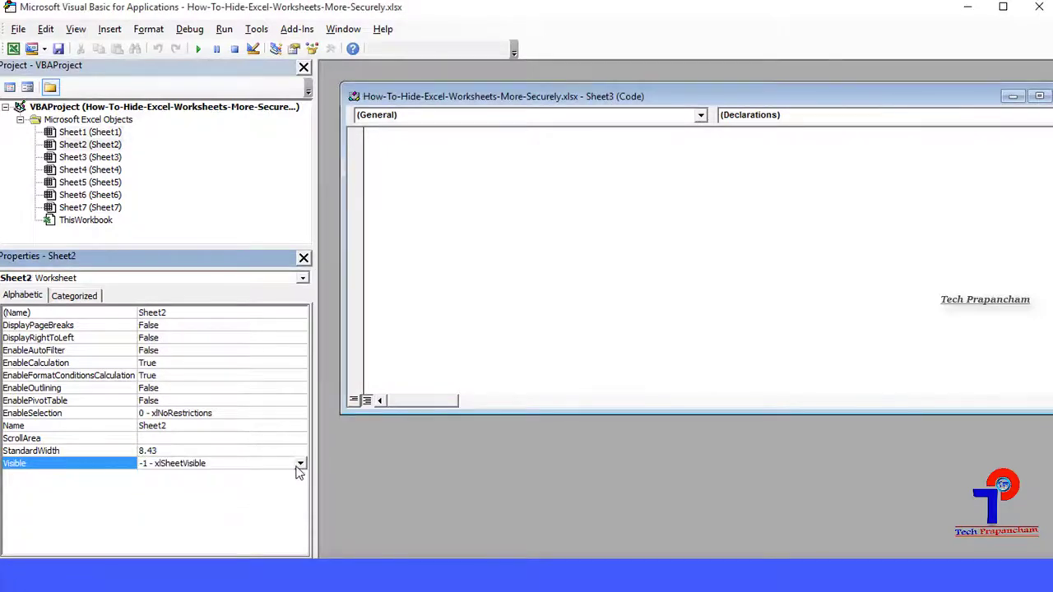
left_click(106, 158)
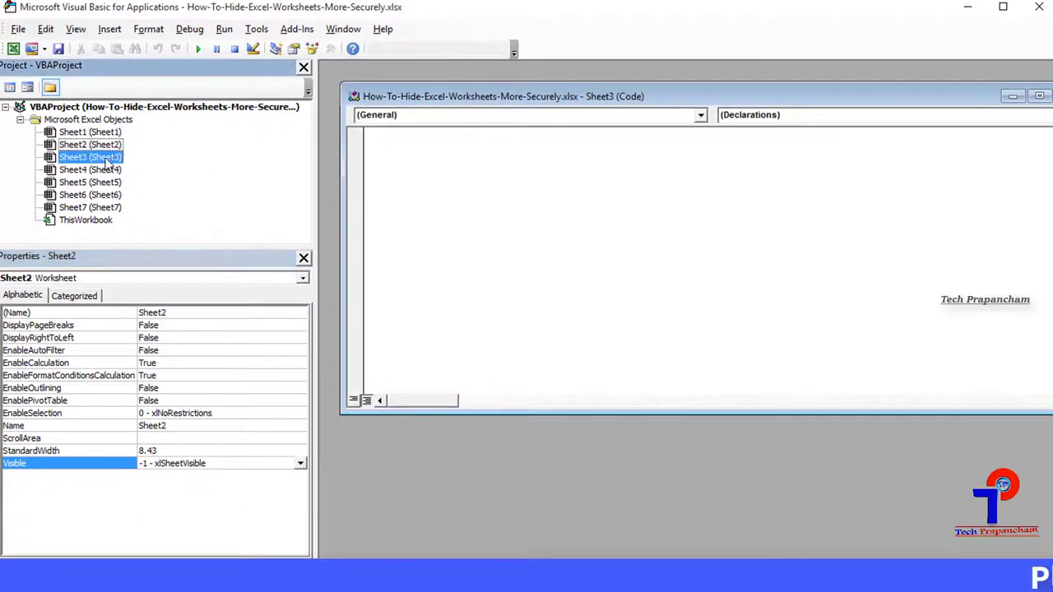
left_click(968, 12)
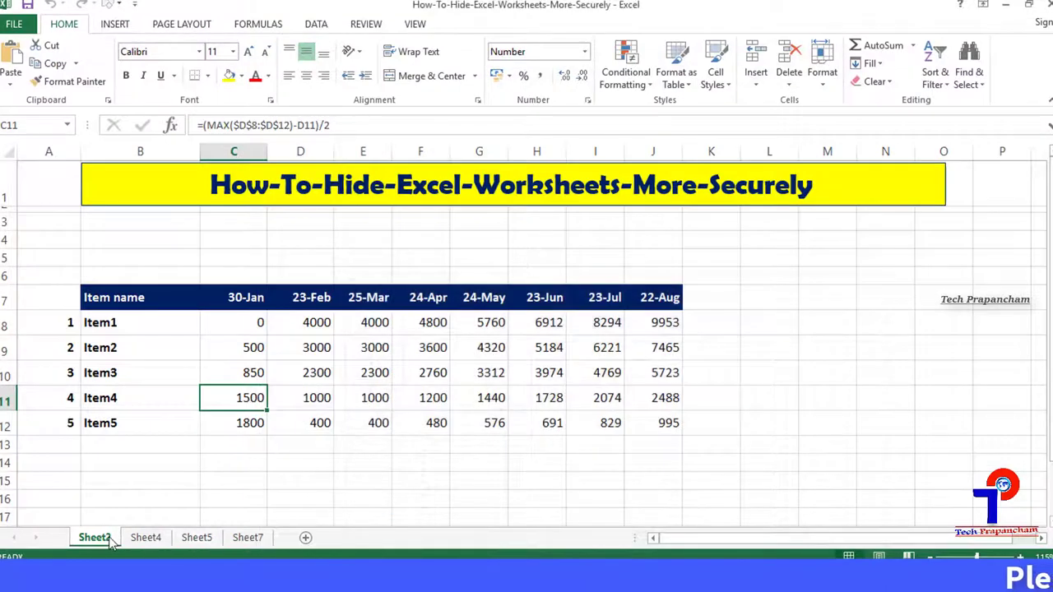
right_click(112, 543)
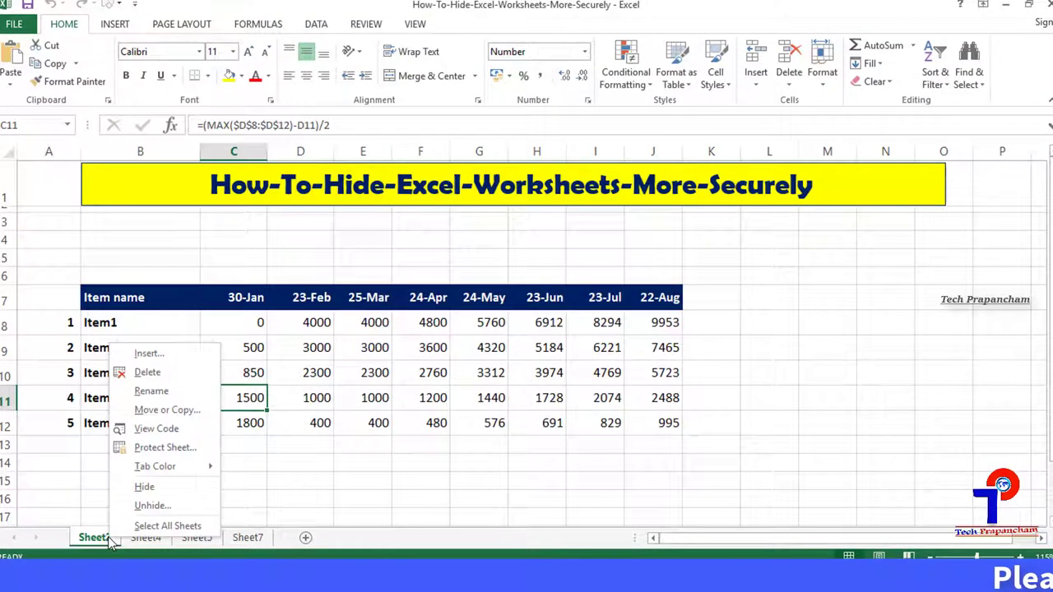
left_click(146, 510)
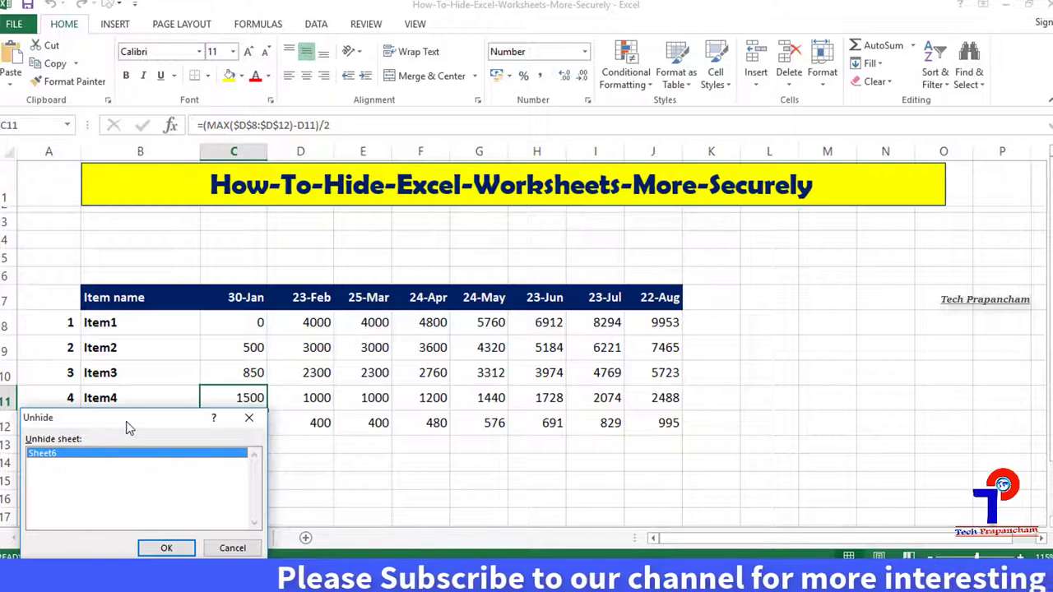
left_click_drag(127, 427, 365, 411)
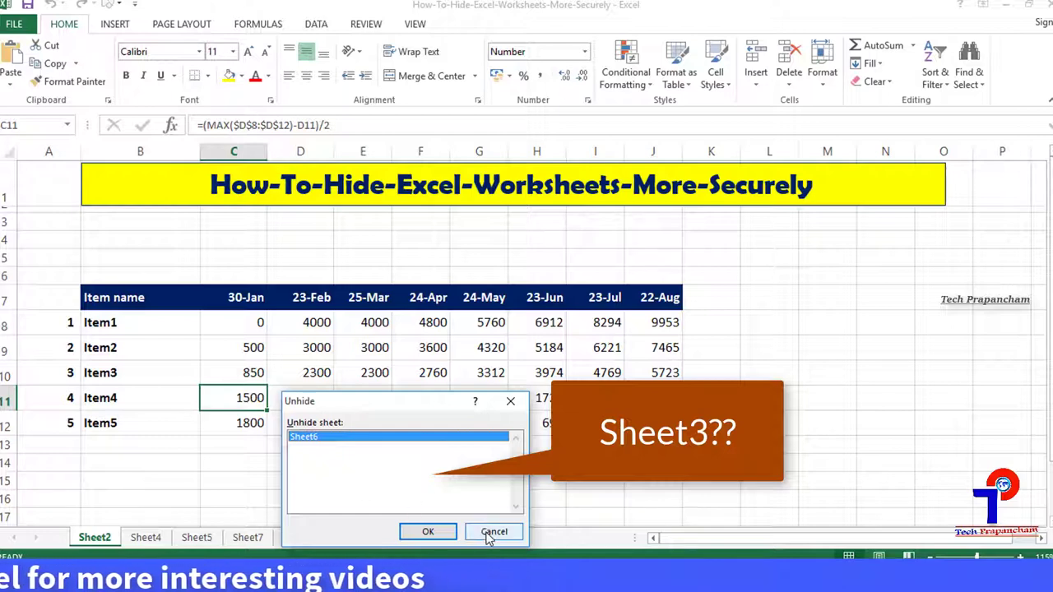
left_click_drag(368, 403, 369, 388)
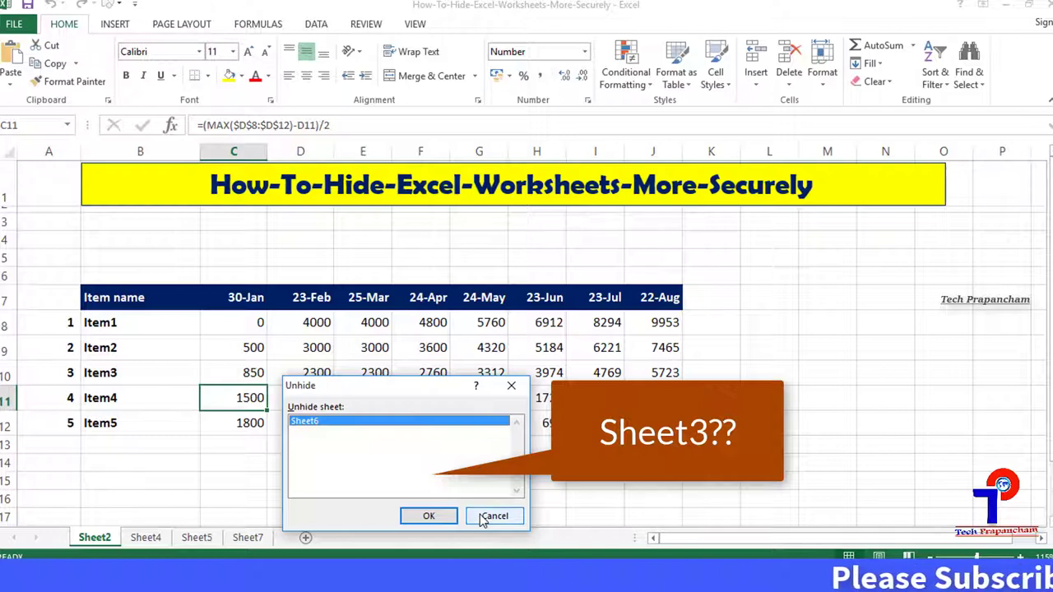
left_click(484, 520)
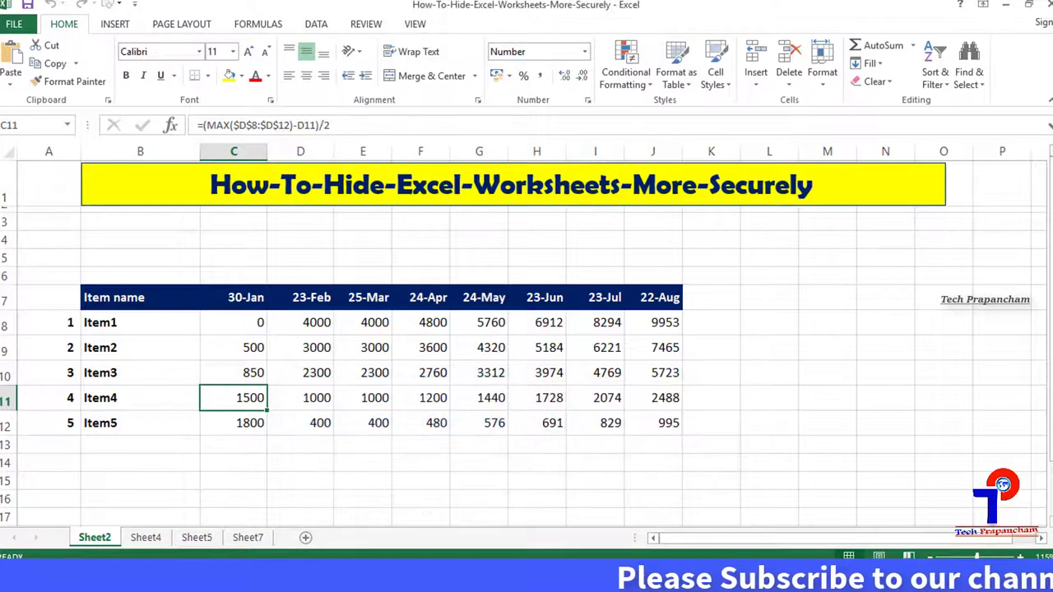